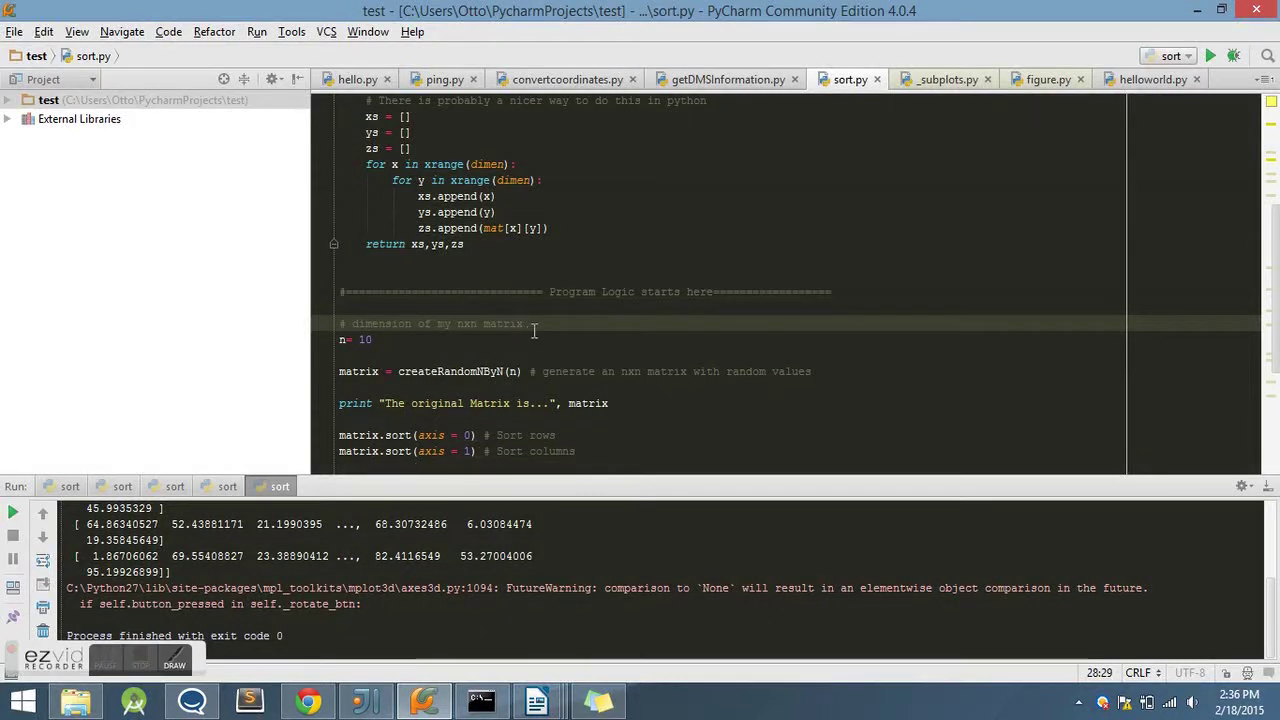
Run sort.py with n = 10 and rotate the sorted matrix's 3D scatter plot
key(Up)
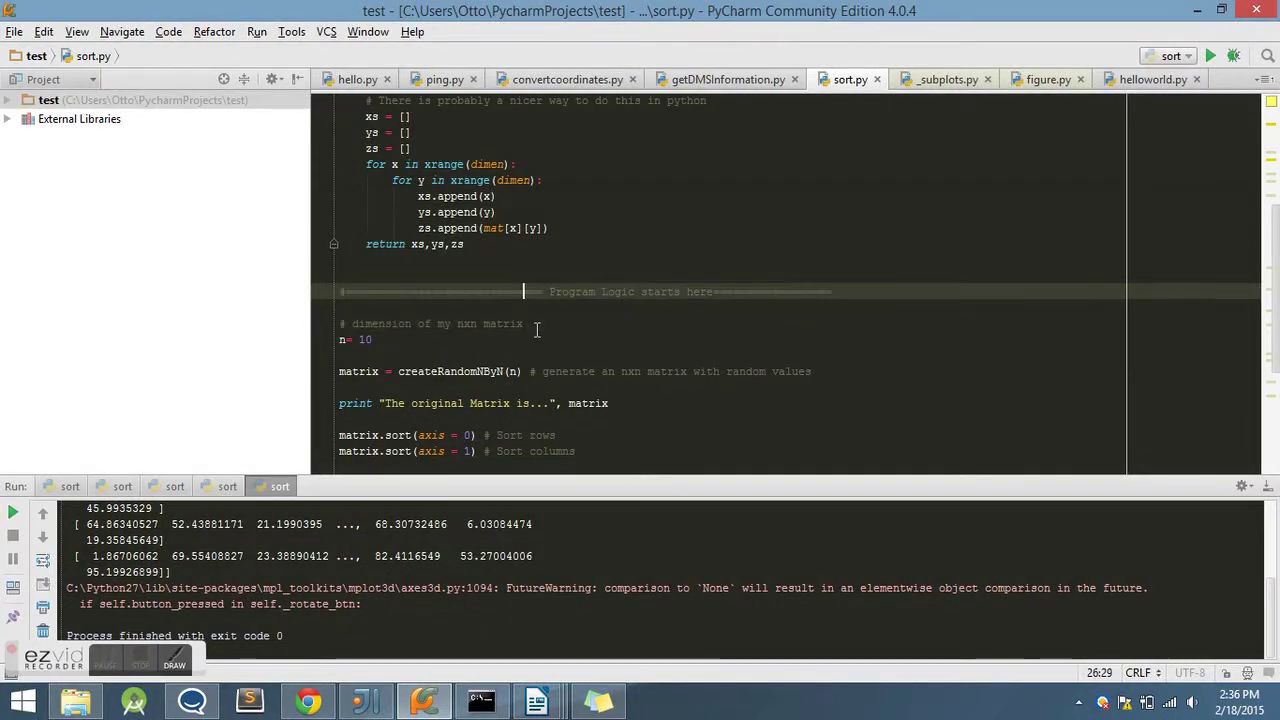
key(Down)
key(Down)
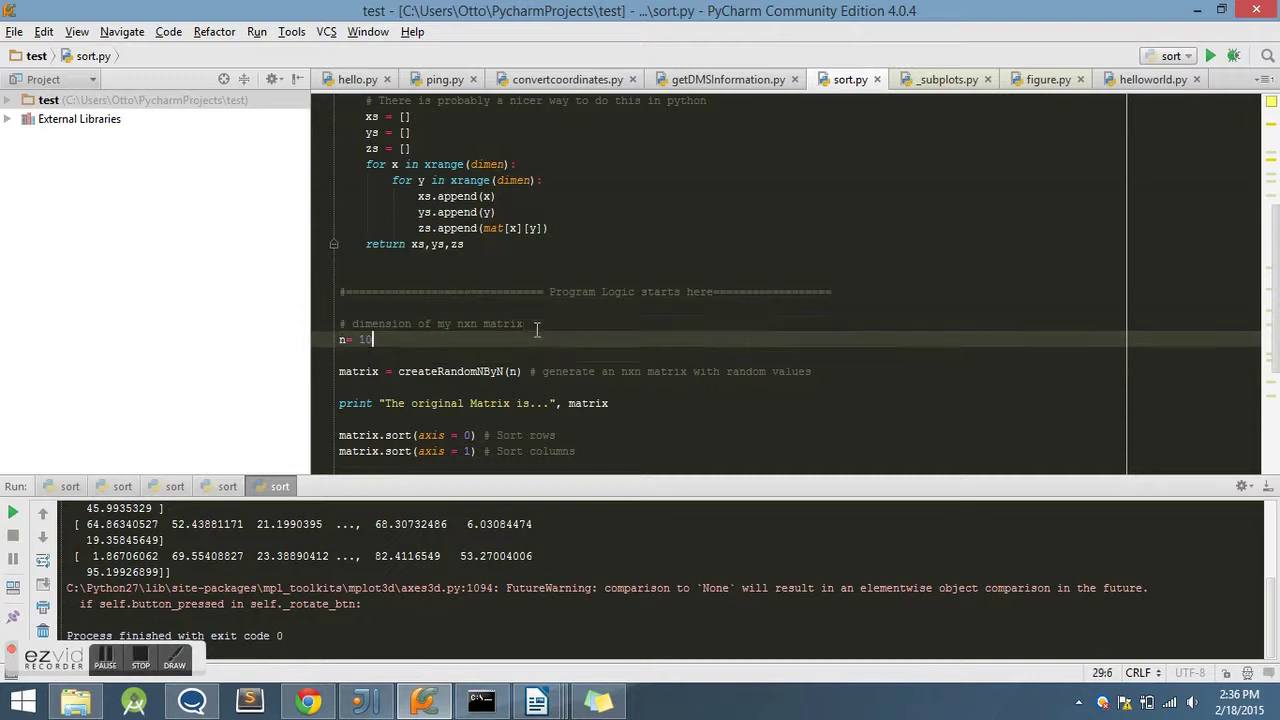
key(shift+F10)
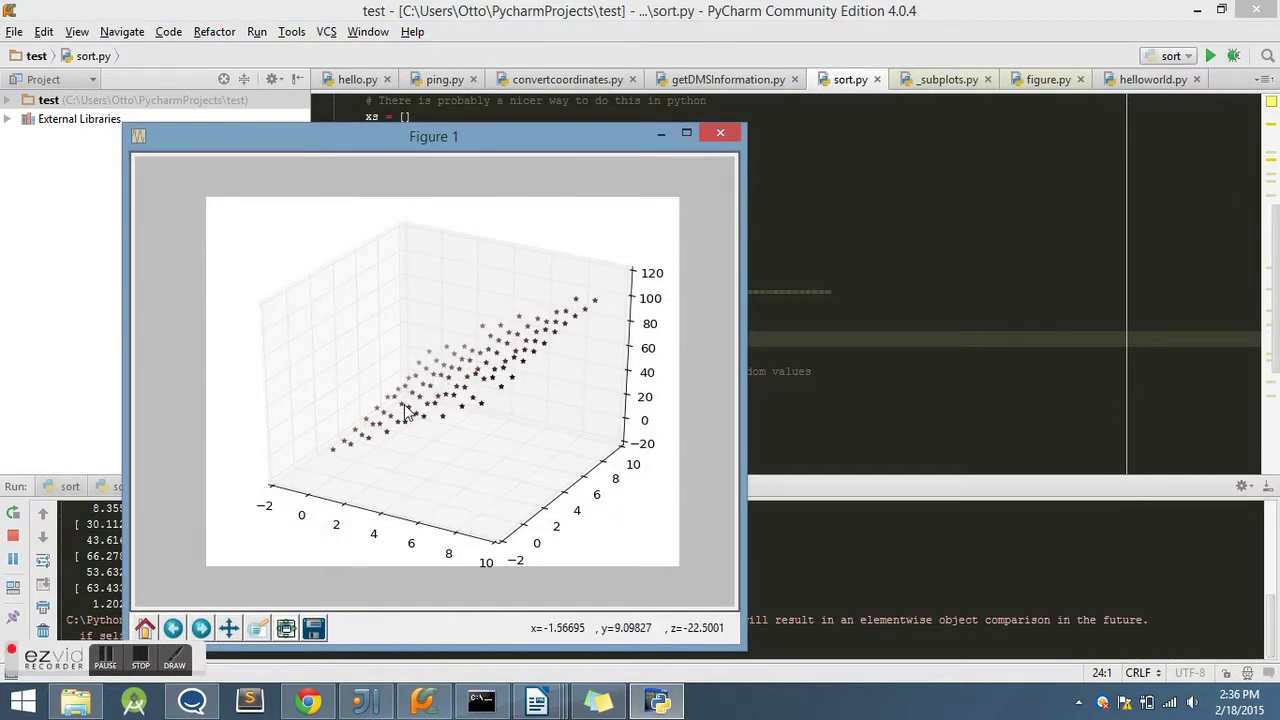
mouse_move(407, 412)
mouse_down()
mouse_move(620, 395)
mouse_move(549, 400)
mouse_move(617, 370)
mouse_move(585, 375)
mouse_up()
Rerun sort.py with n = 25, rotate the resulting 3D scatter, then close Figure 1
key(alt+F4)
text(n=)
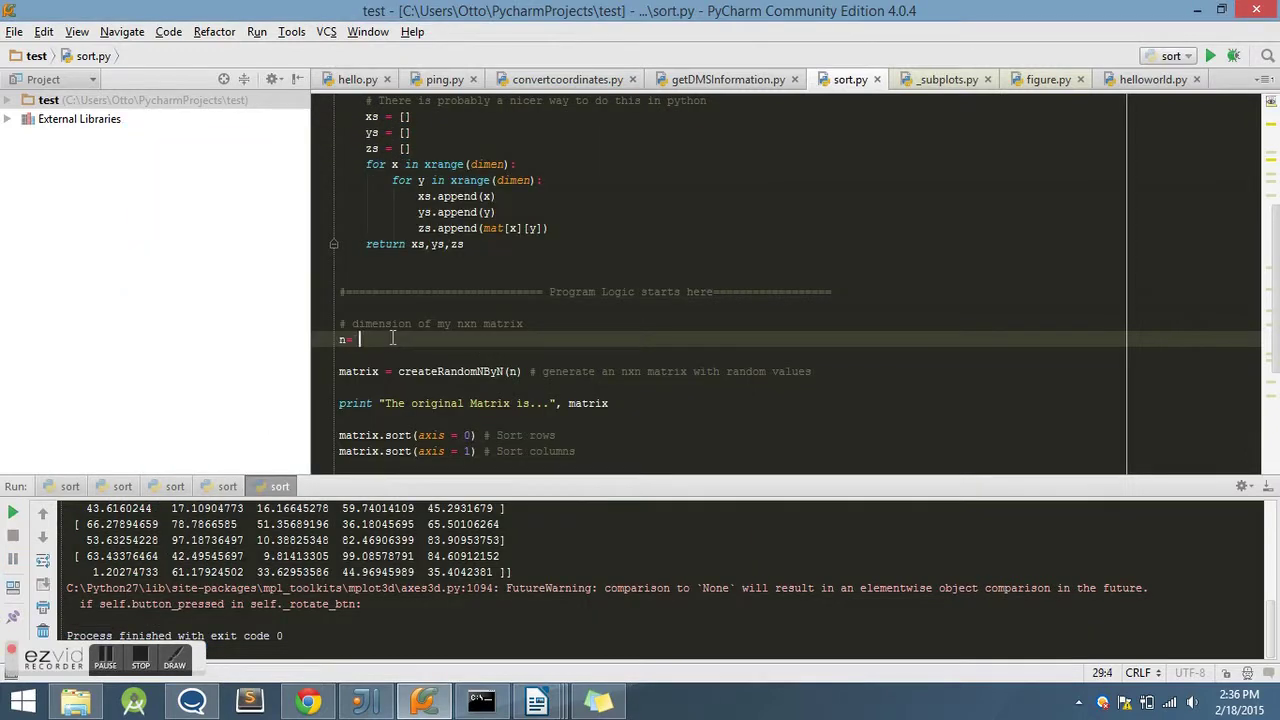
text(25)
key(shift+F10)
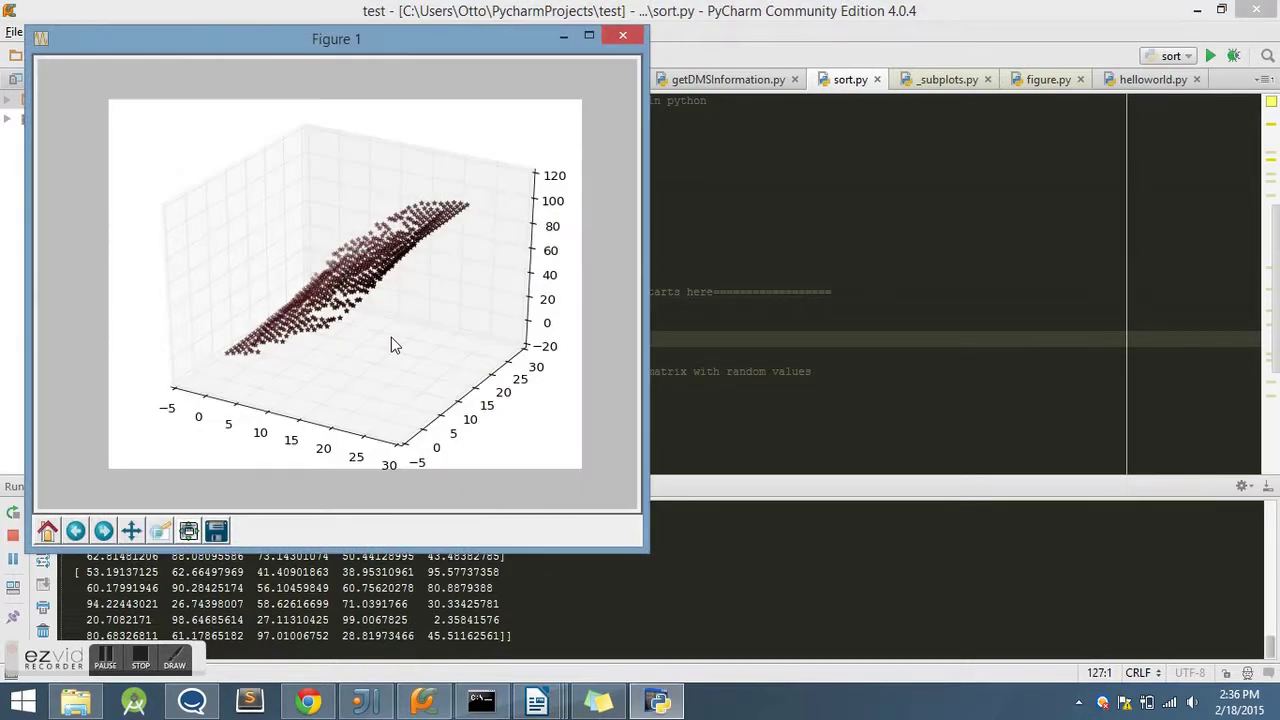
mouse_move(374, 332)
mouse_down()
mouse_move(316, 316)
mouse_move(410, 325)
mouse_move(462, 290)
mouse_move(378, 292)
mouse_move(395, 338)
mouse_move(467, 287)
mouse_move(386, 267)
mouse_move(347, 290)
mouse_move(308, 276)
mouse_move(462, 270)
mouse_move(447, 284)
mouse_up()
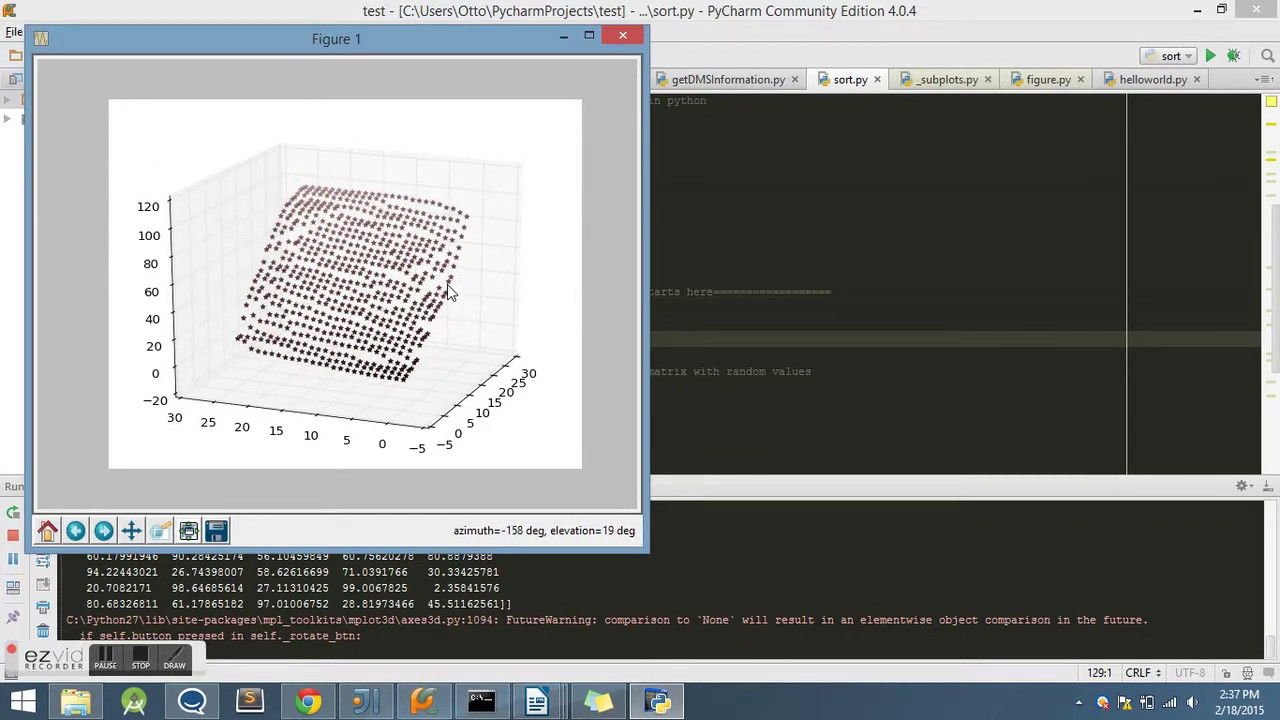
key(ctrl+w)
Replace n with 45, rerun, and turn the denser 3D scatter through two angles
key(BackSpace)
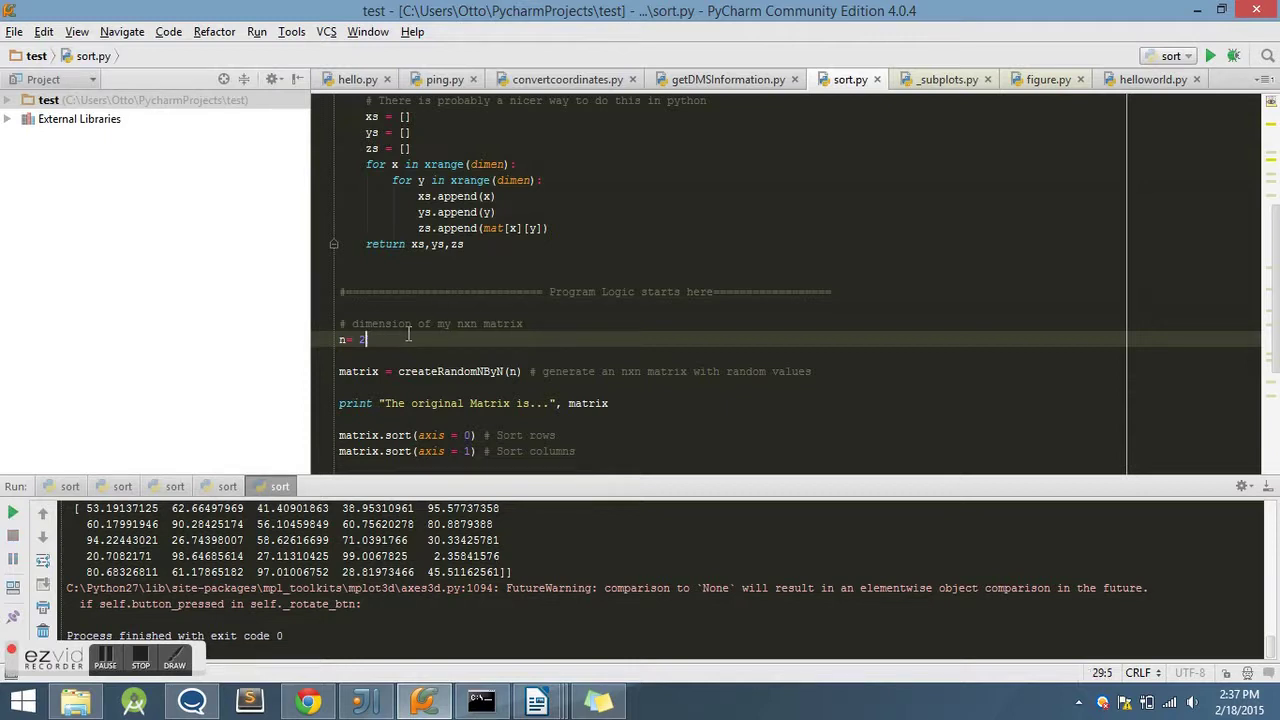
text(45)
key(shift+F10)
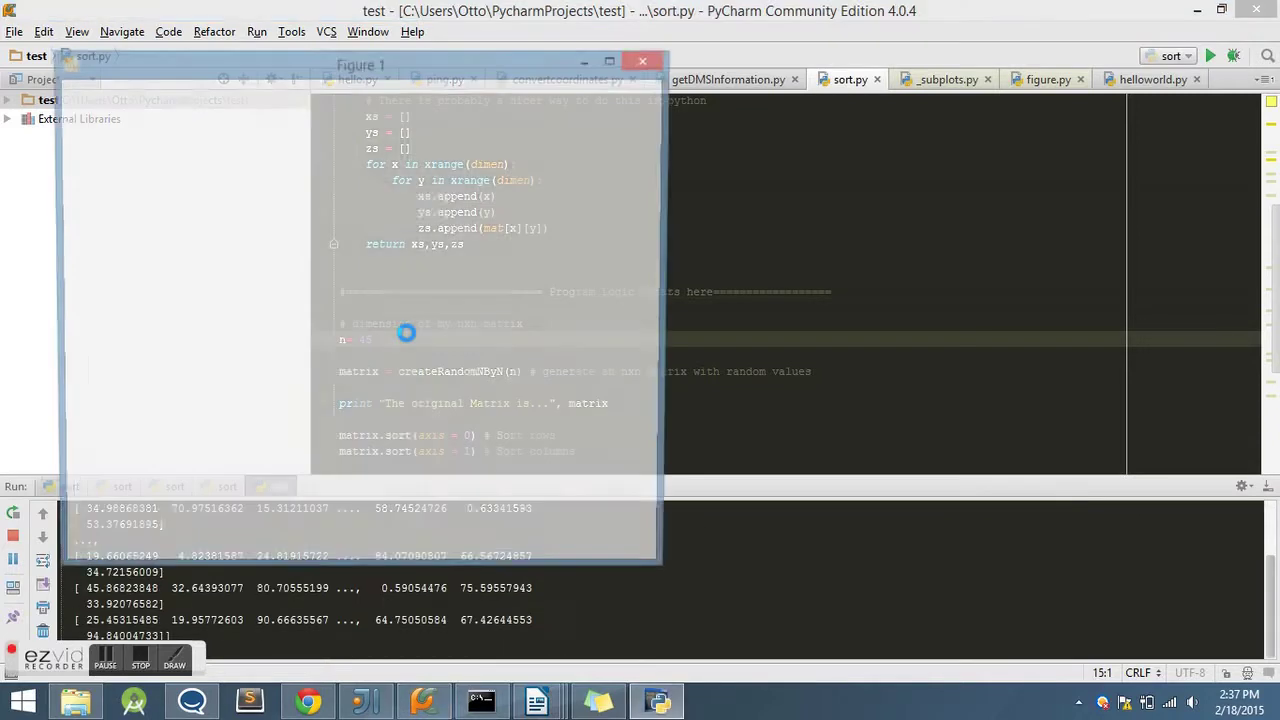
drag(330, 342, 522, 315)
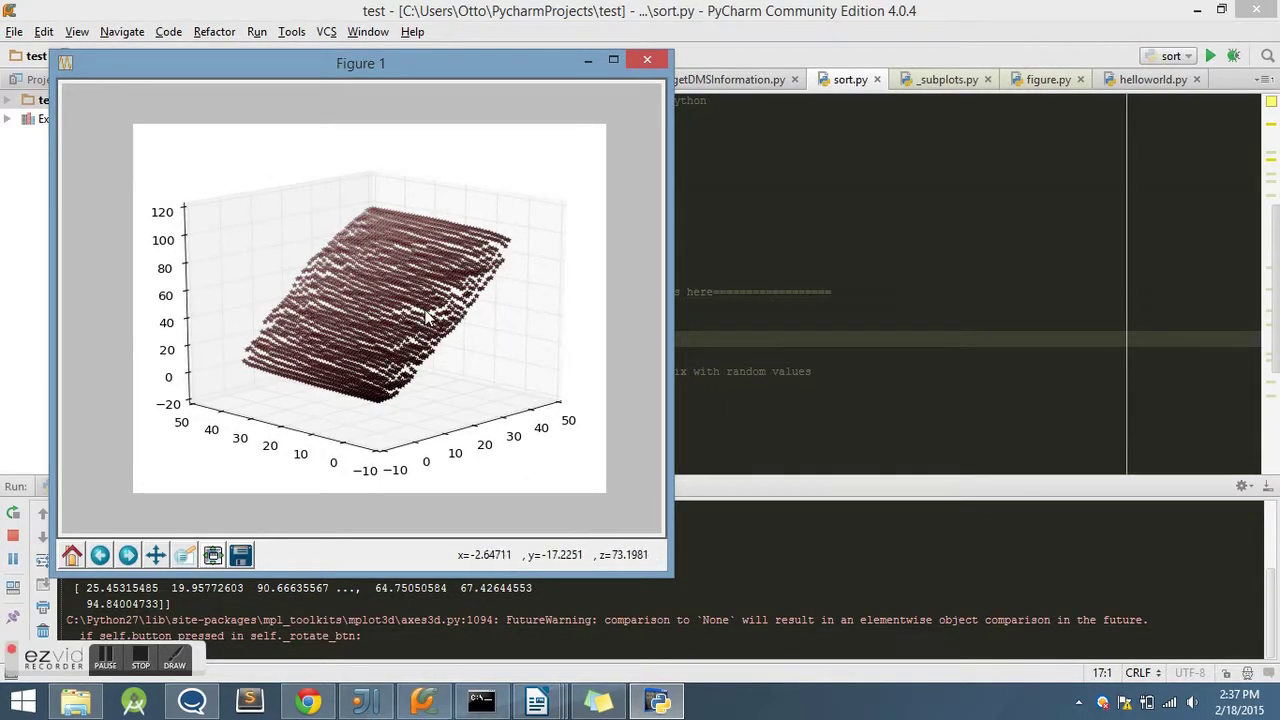
mouse_move(522, 315)
mouse_down()
mouse_move(430, 265)
mouse_move(482, 340)
mouse_move(422, 320)
mouse_move(440, 302)
mouse_up()
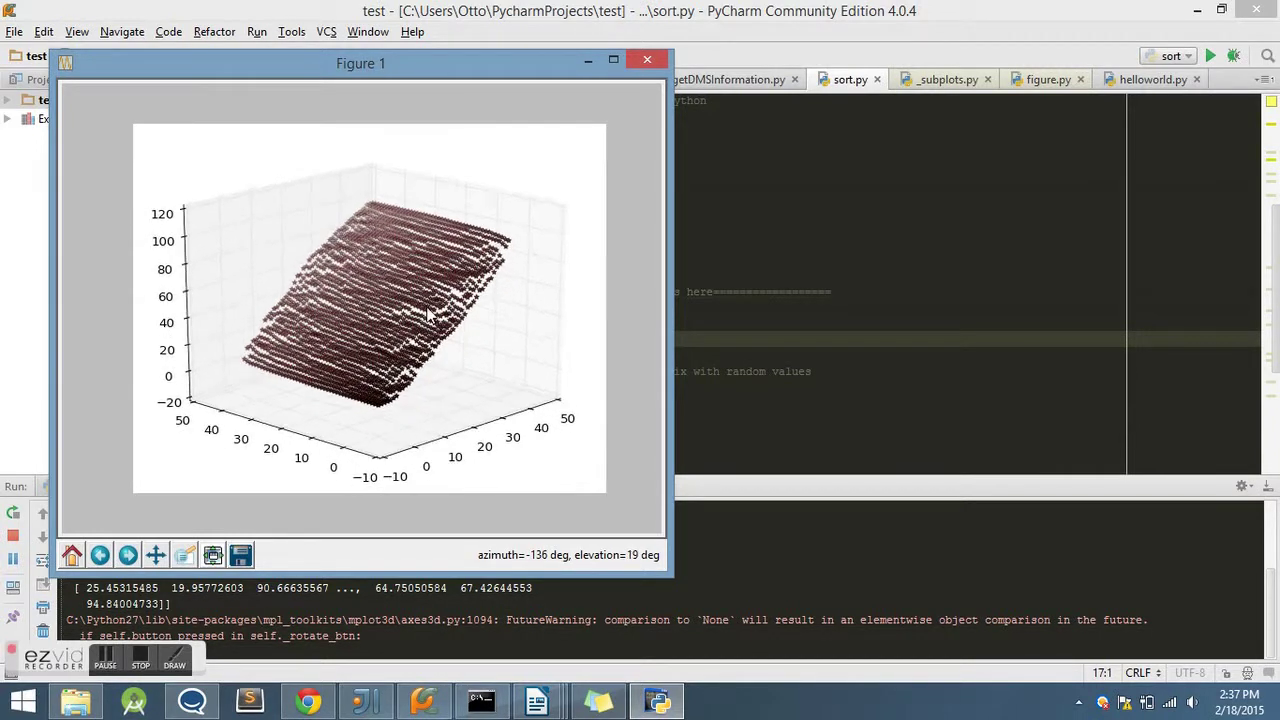
Set n to 100, rerun sort.py, and rotate the dense 100x100 scatter plot
key(ctrl+w)
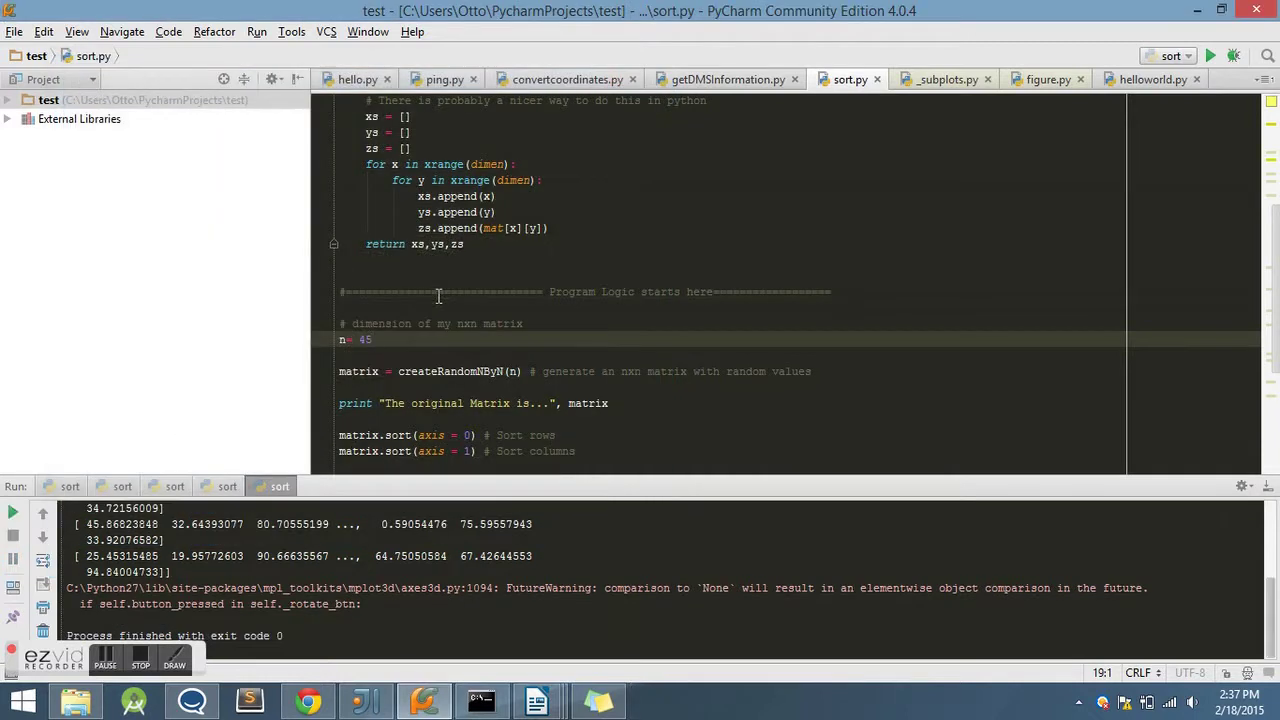
key(BackSpace)
text(100)
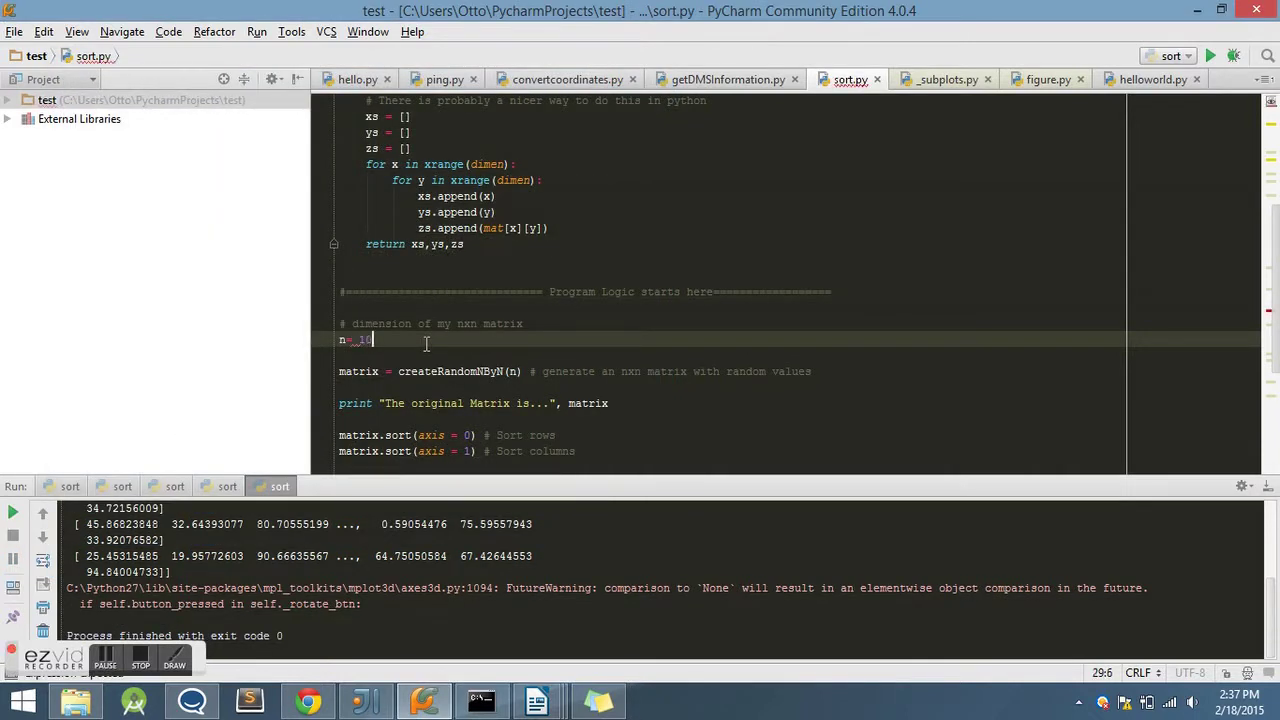
key(shift+F10)
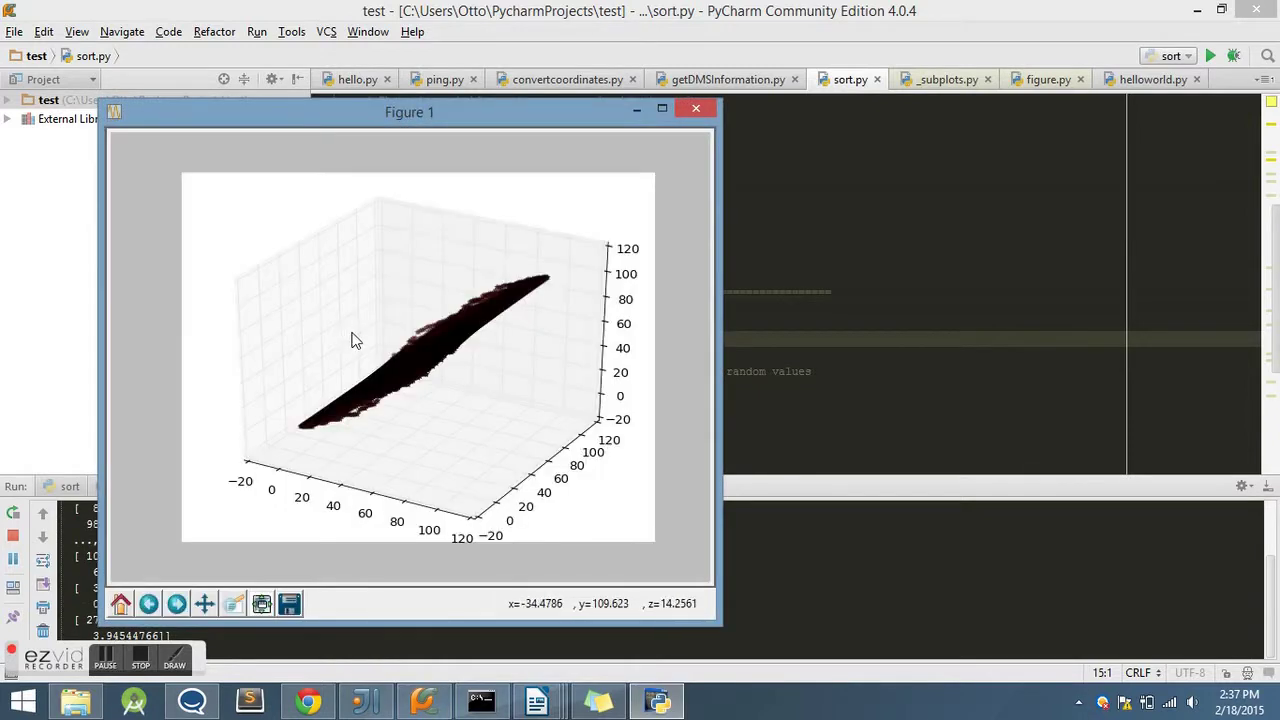
click(402, 358)
mouse_move(435, 362)
mouse_down()
mouse_move(500, 371)
mouse_move(636, 293)
mouse_move(587, 348)
mouse_move(505, 330)
mouse_move(506, 302)
mouse_move(576, 292)
mouse_move(632, 310)
mouse_move(647, 330)
mouse_up()
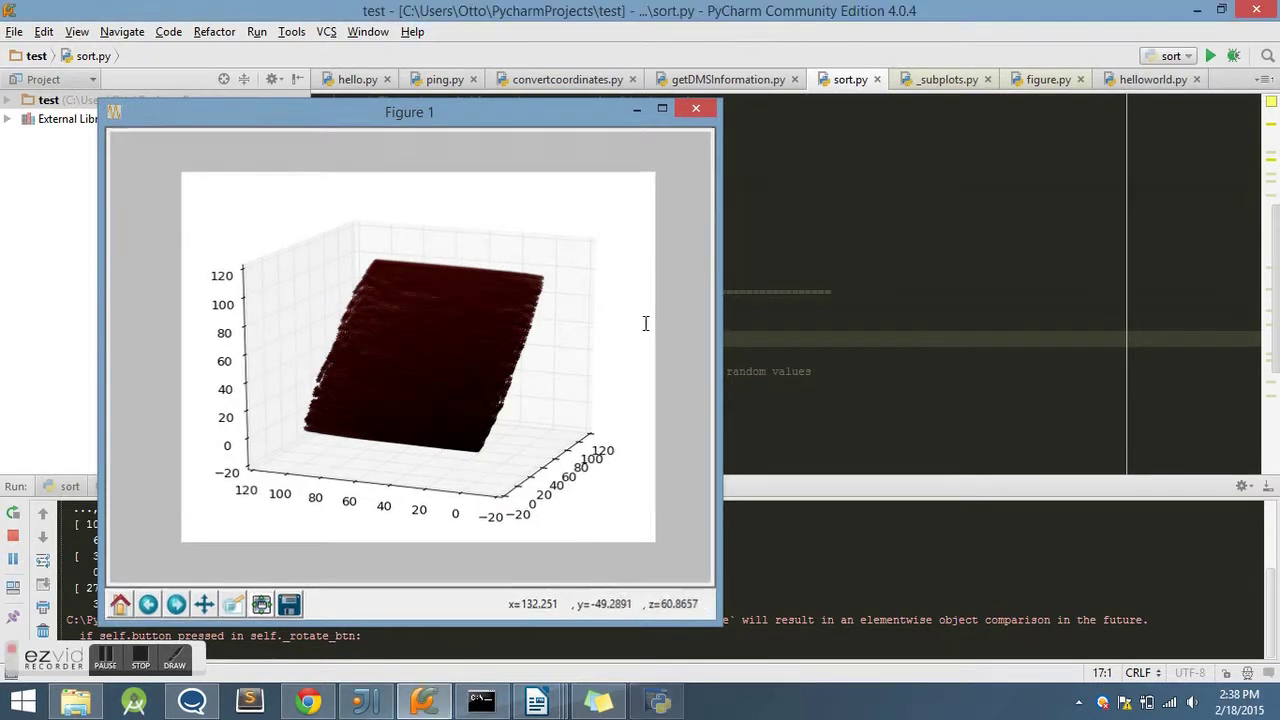
Add '# Anything past 100 is difficult to render on this laptop.' and '# Hope you enjoyed this video' below n= 100
key(ctrl+w)
key(Return)
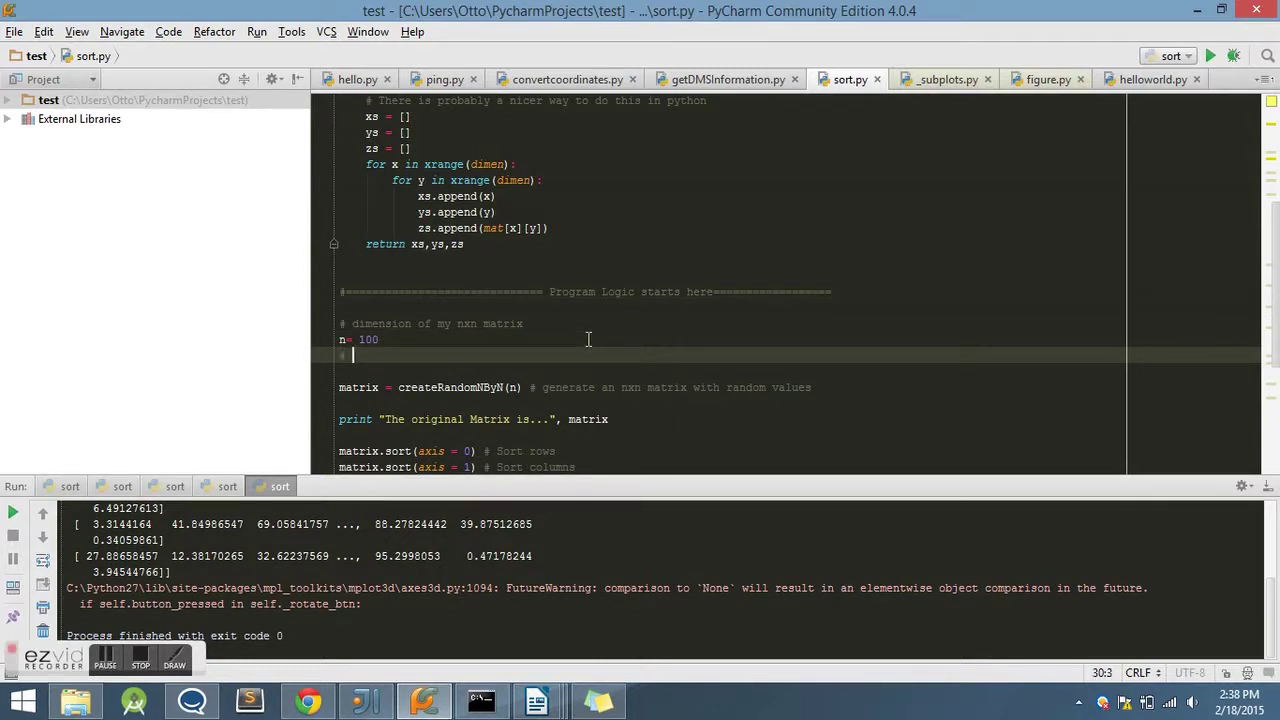
text(# Anything past 100 is difficult to)
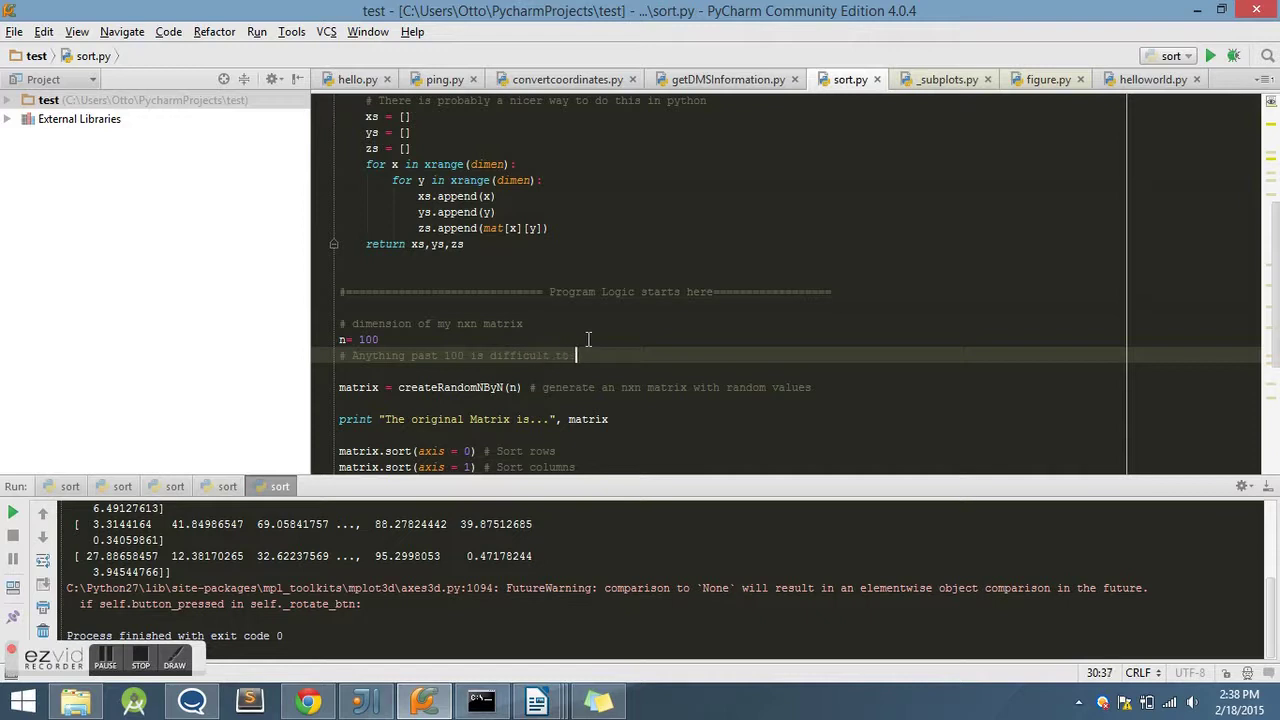
text(this laptop.)
key(Return)
text(# Hope you enjoyed this video!)
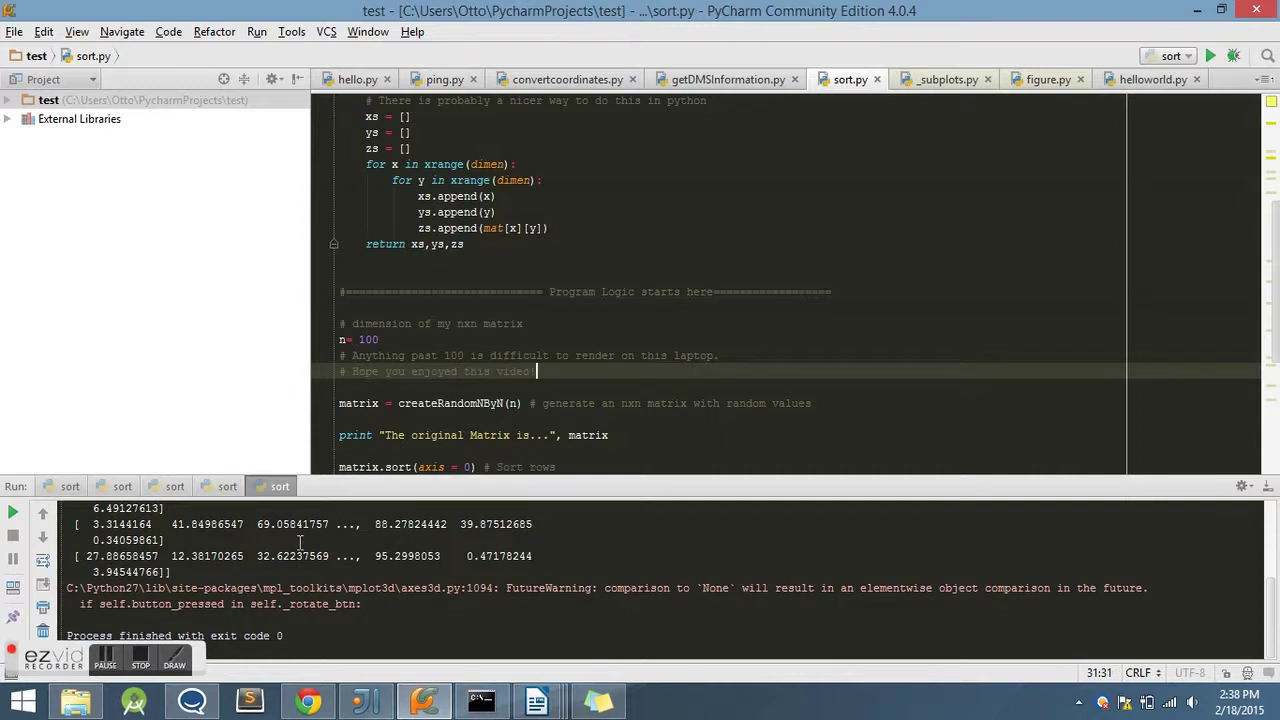
click(140, 657)
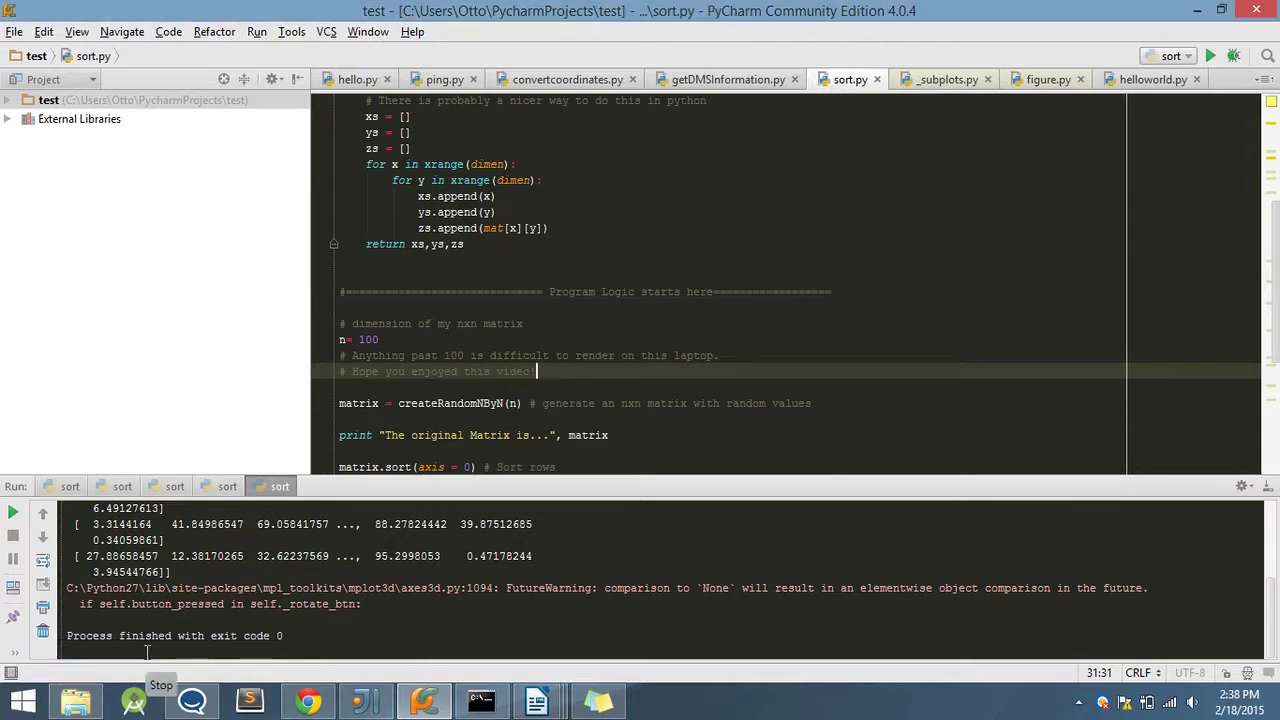